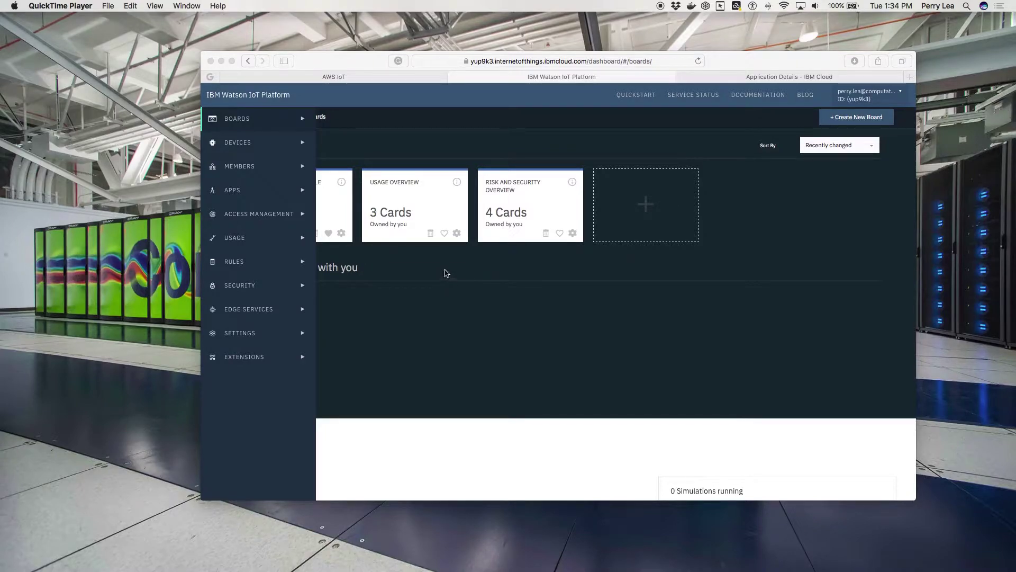
Step: Open the device list and begin adding a device of type demoType with the device ID demo1forvideo
left_click(465, 337)
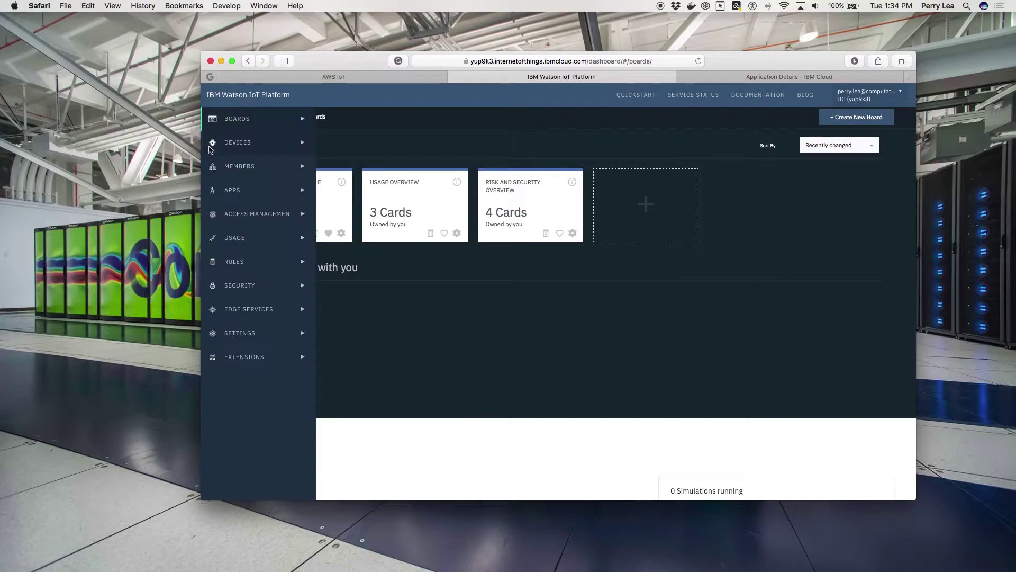
mouse_move(215, 145)
left_click(239, 145)
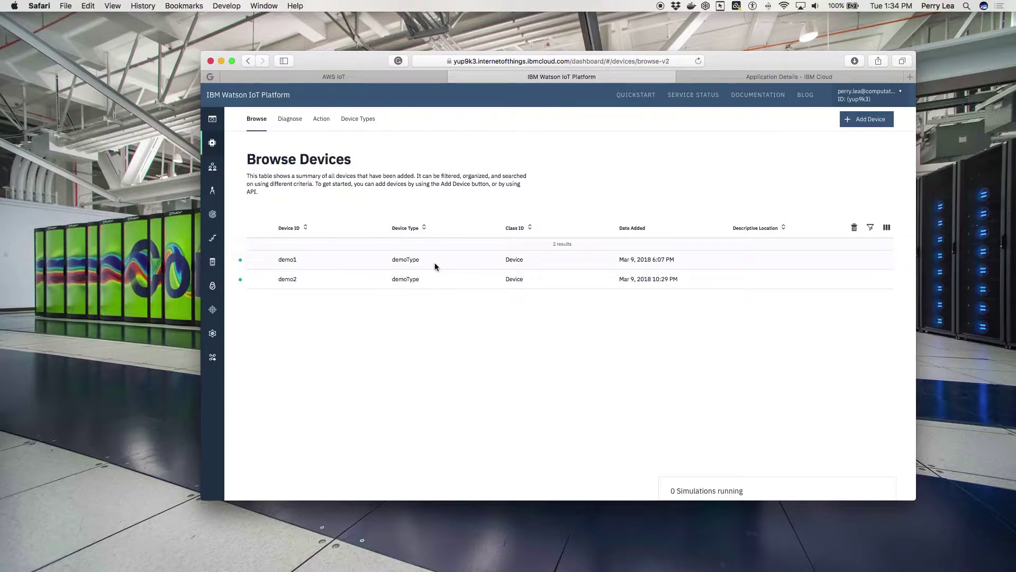
left_click(878, 121)
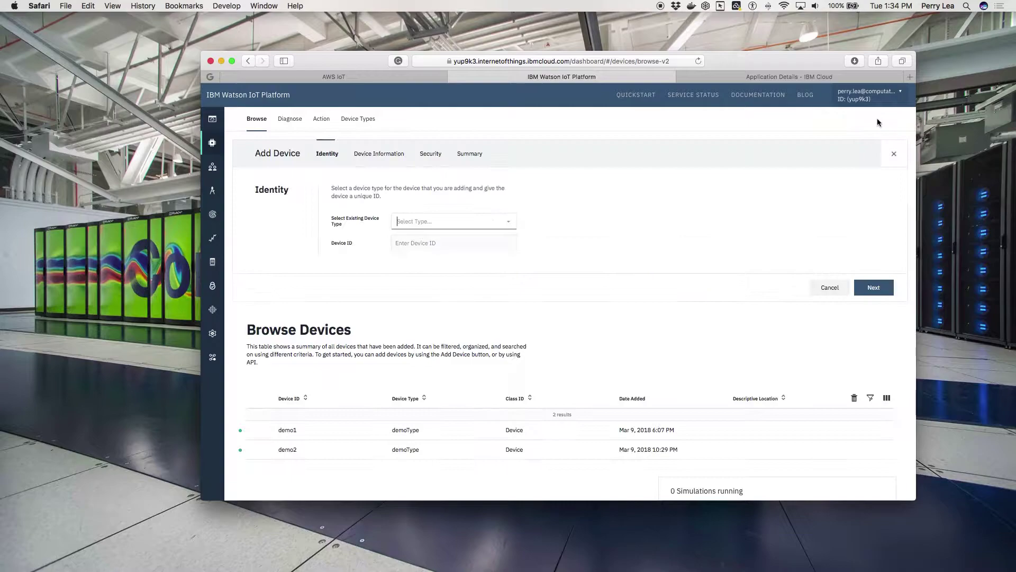
left_click(509, 223)
left_click(478, 238)
left_click(473, 244)
type("demo1")
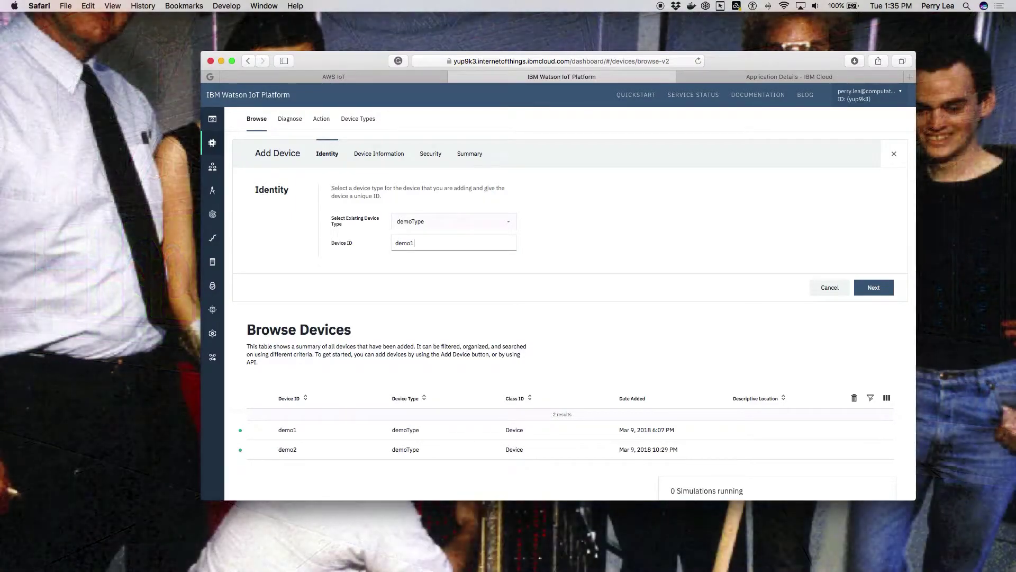
type("forvideo")
left_click(870, 289)
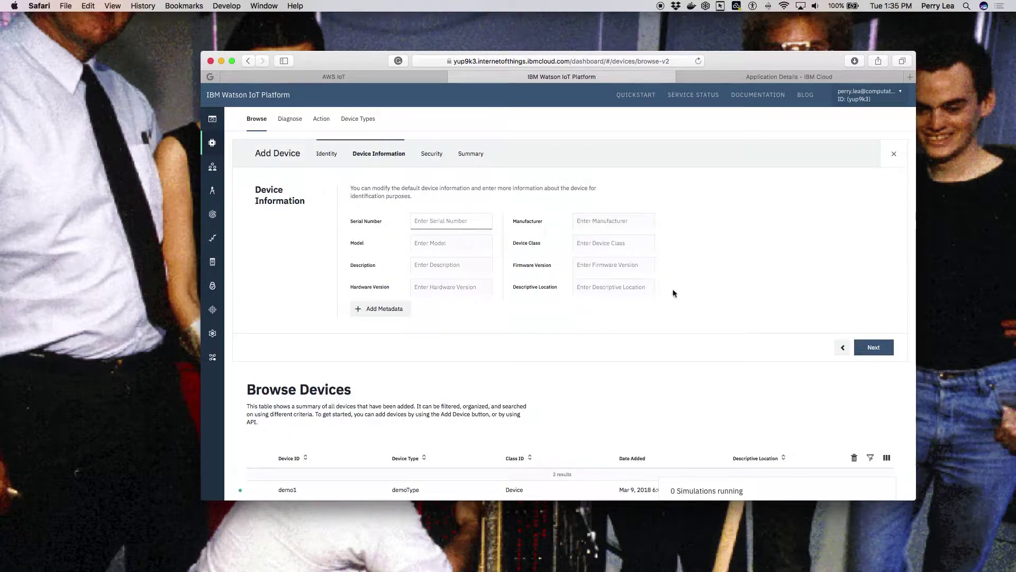
Step: Complete the device registration with the optional device information left blank and an auto-generated authentication token
left_click(874, 348)
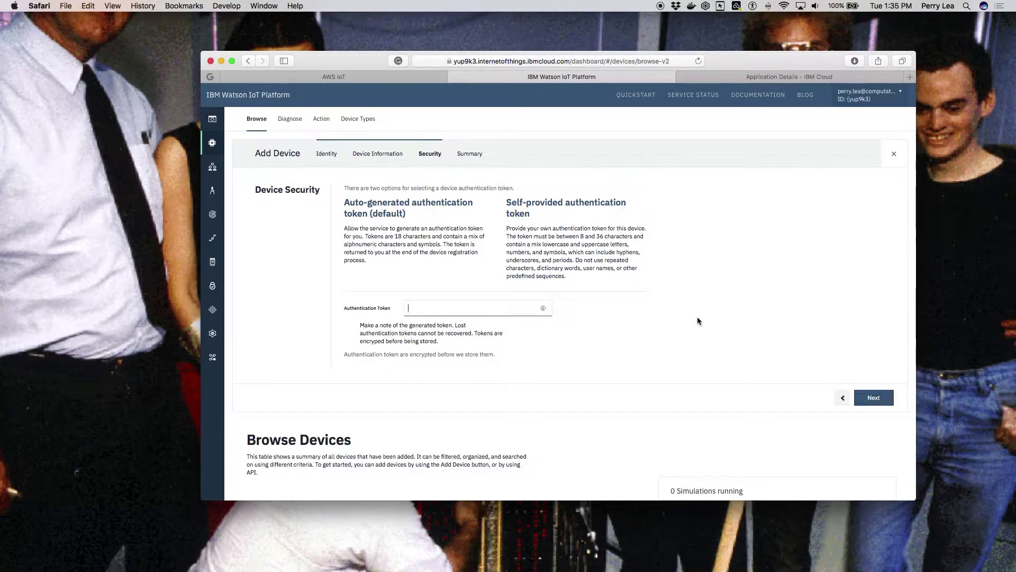
left_click(878, 398)
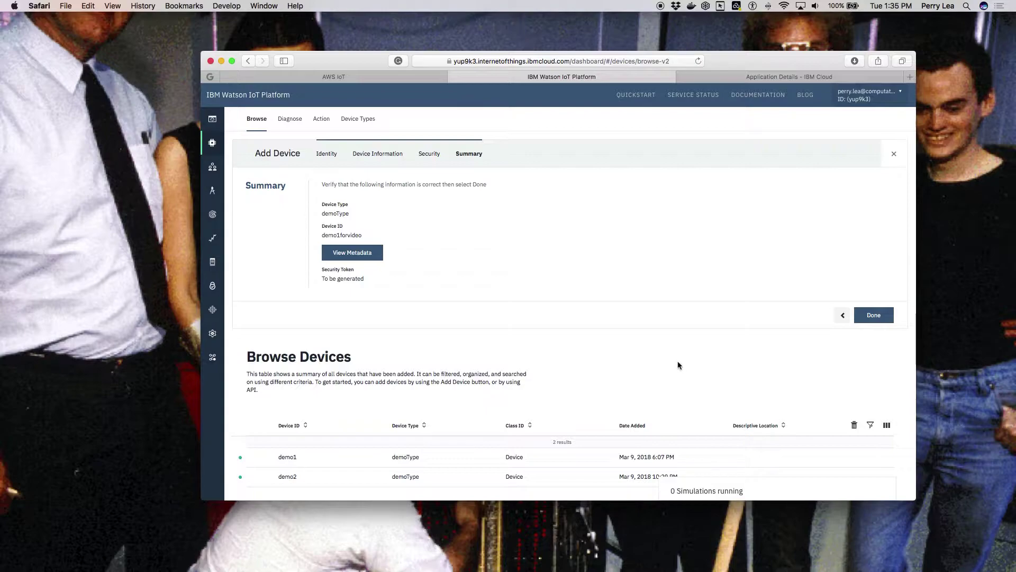
scroll(672, 362, "down", 1)
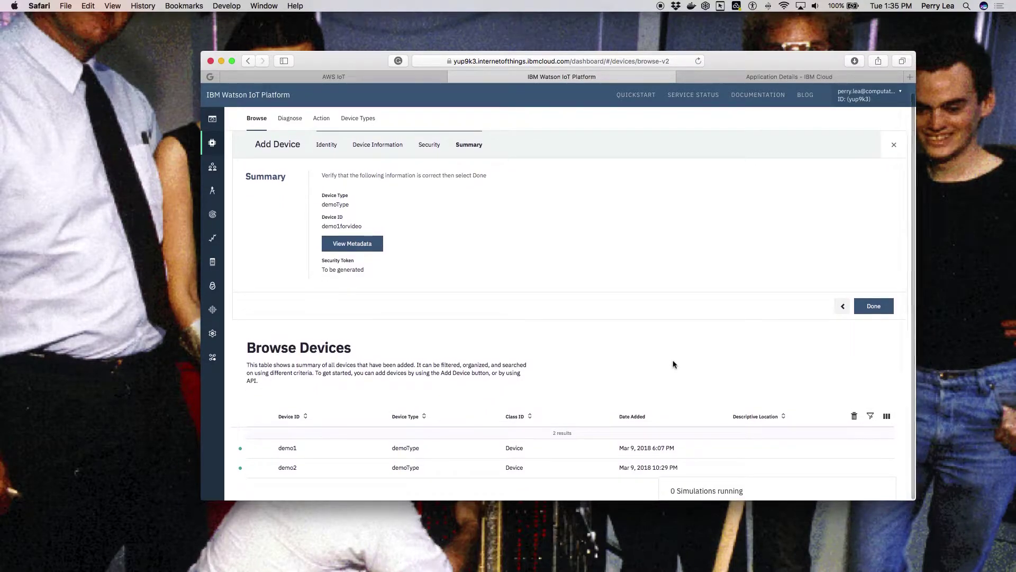
left_click(882, 308)
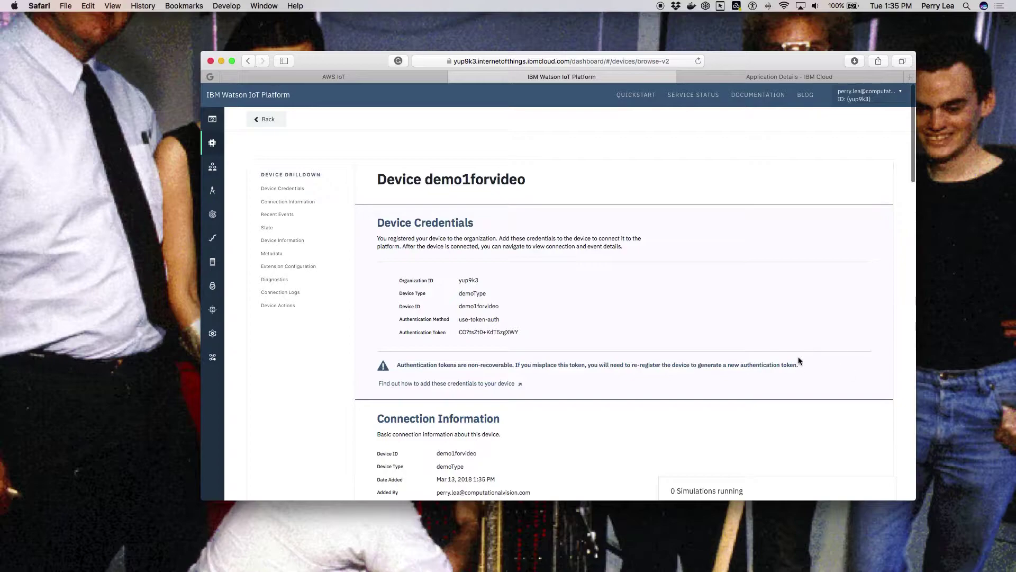
Step: Examine the authentication method and authentication token in the new device's credentials
left_click_drag(500, 306, 460, 319)
left_click(516, 320)
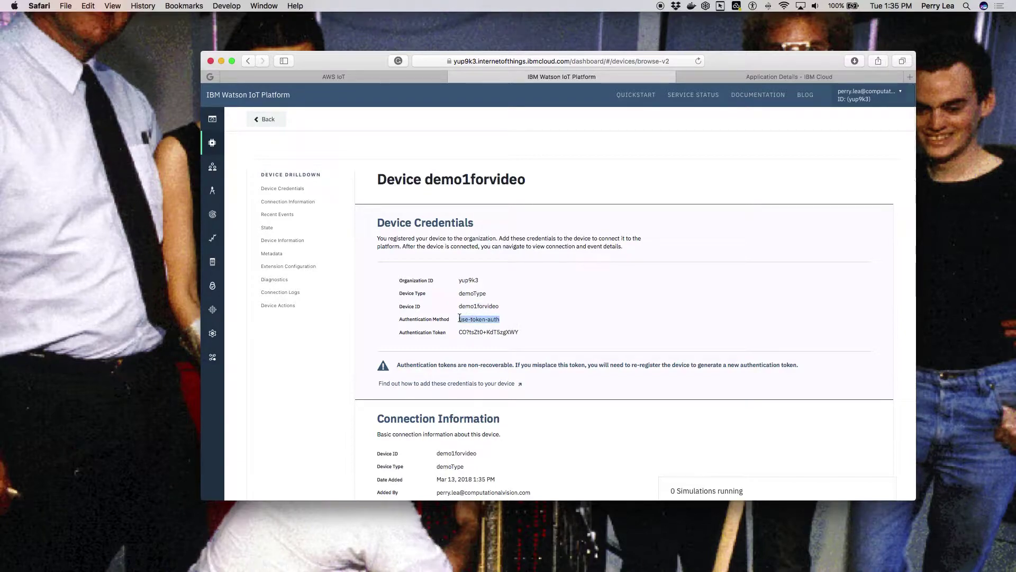
left_click(527, 331)
left_click_drag(527, 333, 459, 332)
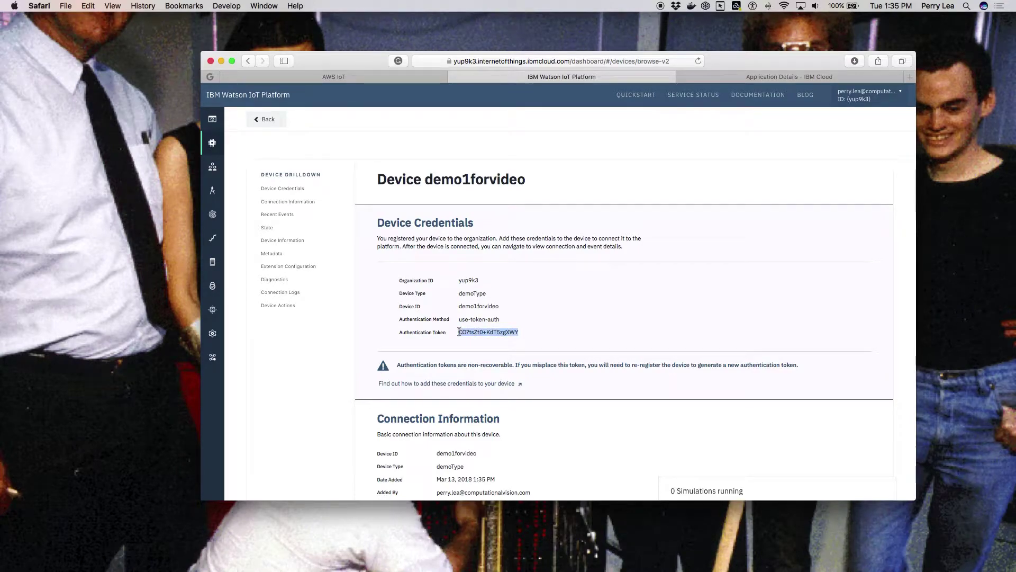
left_click(592, 330)
Step: Review the new device's connection information, recent events and device information, and return to the device list
scroll(592, 330, "down", 10)
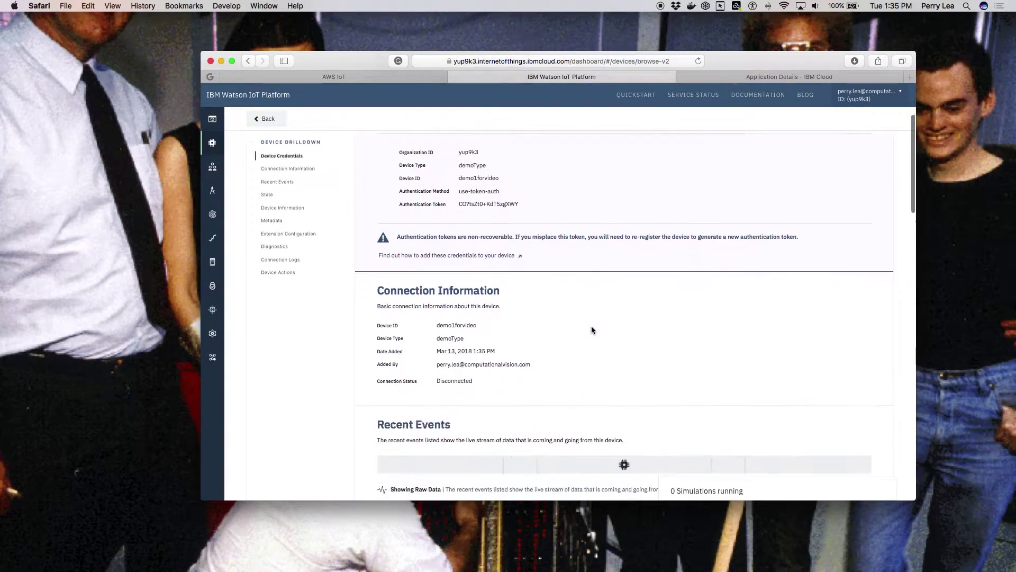
scroll(592, 329, "down", 20)
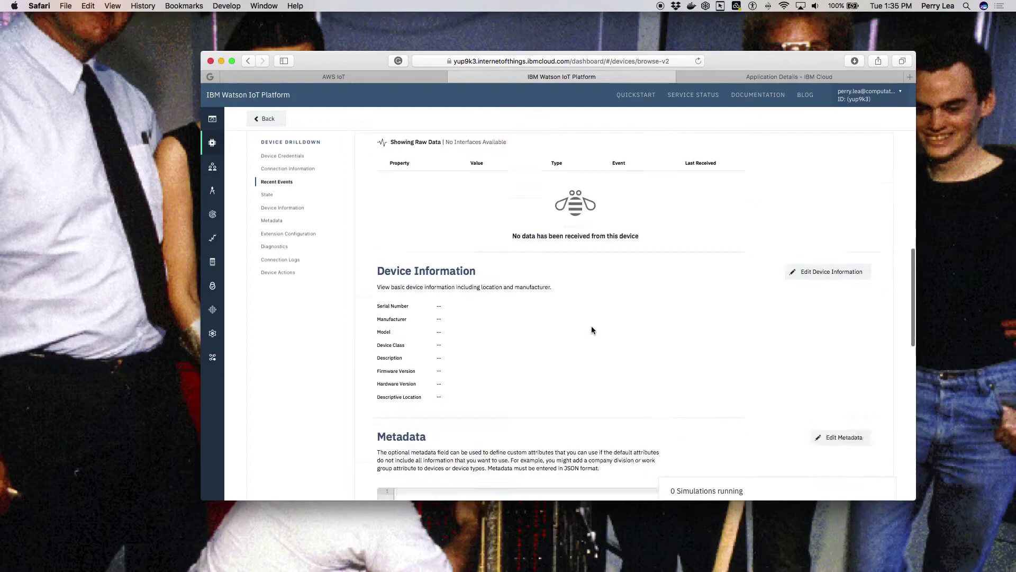
scroll(591, 327, "up", 8)
scroll(592, 331, "up", 20)
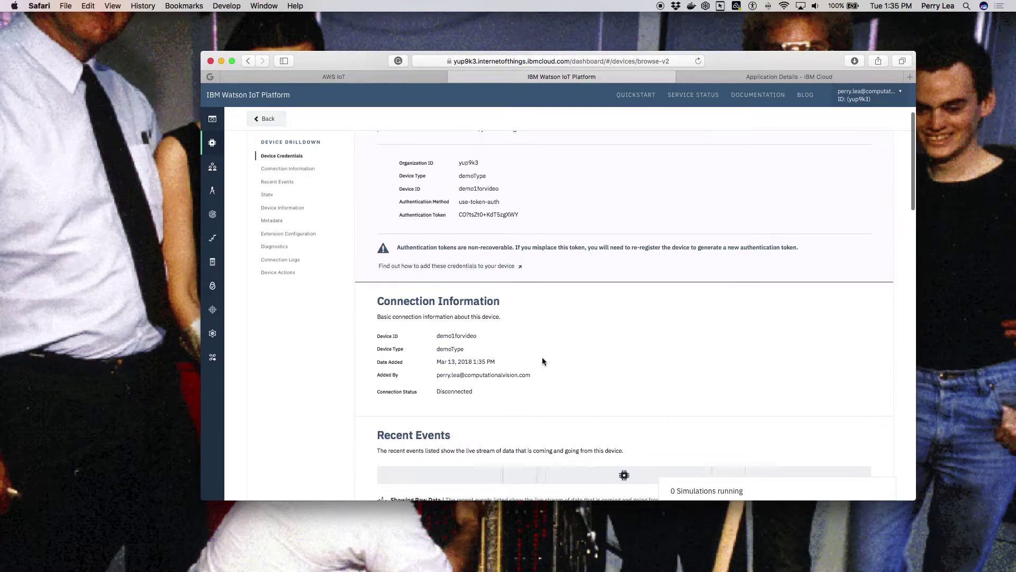
scroll(543, 360, "up", 2)
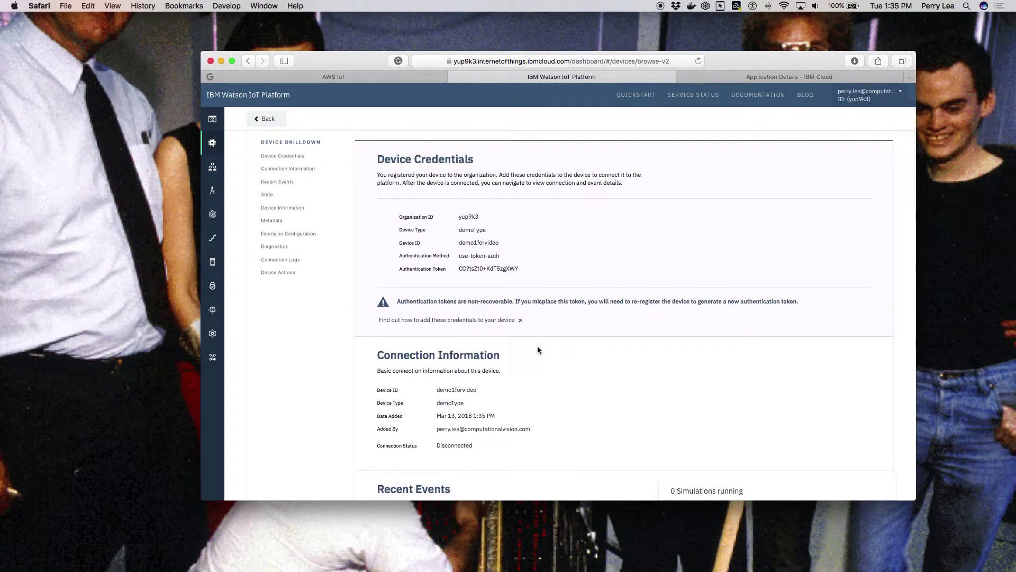
scroll(547, 350, "down", 5)
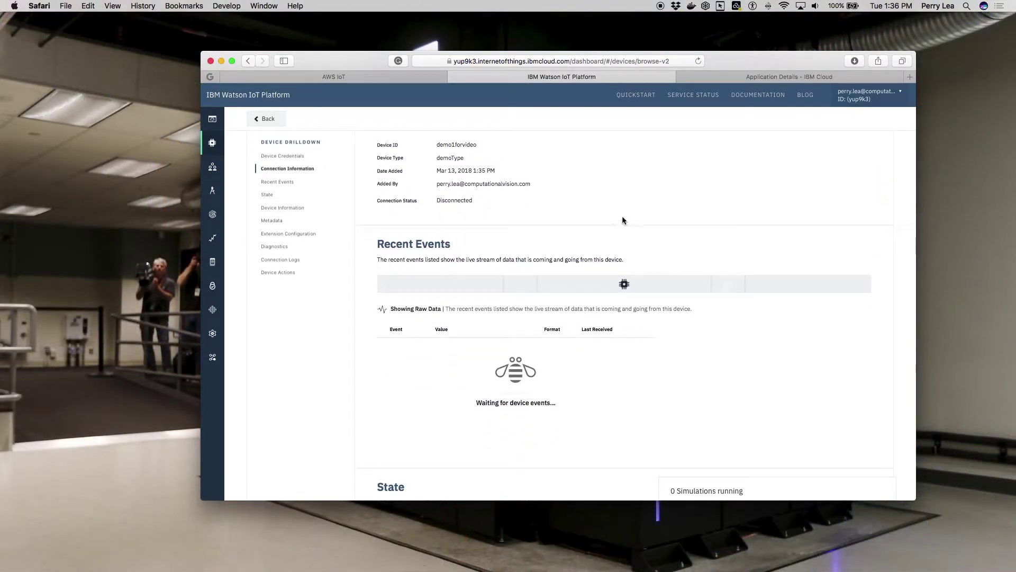
scroll(624, 219, "down", 8)
scroll(624, 219, "up", 12)
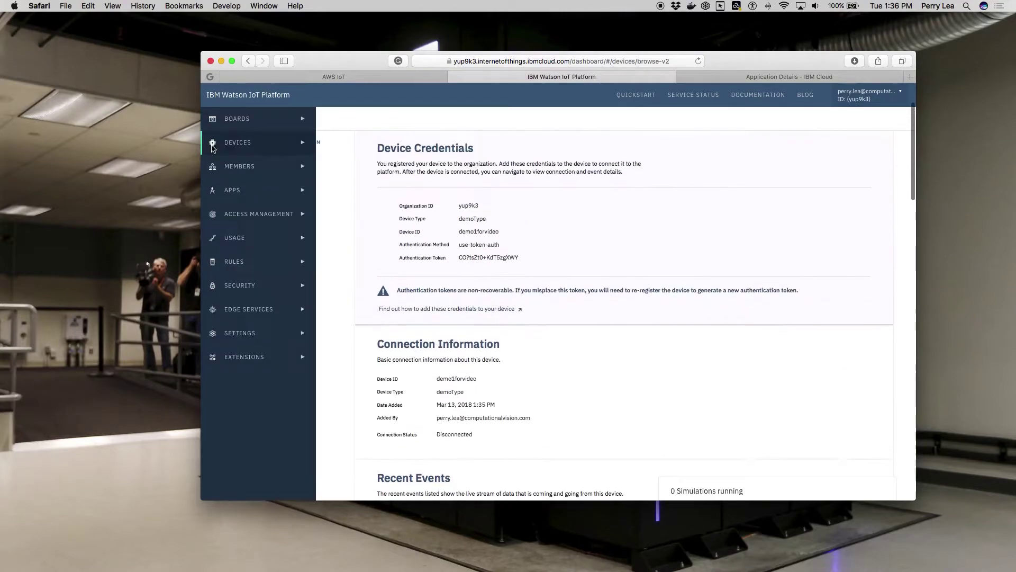
left_click(214, 147)
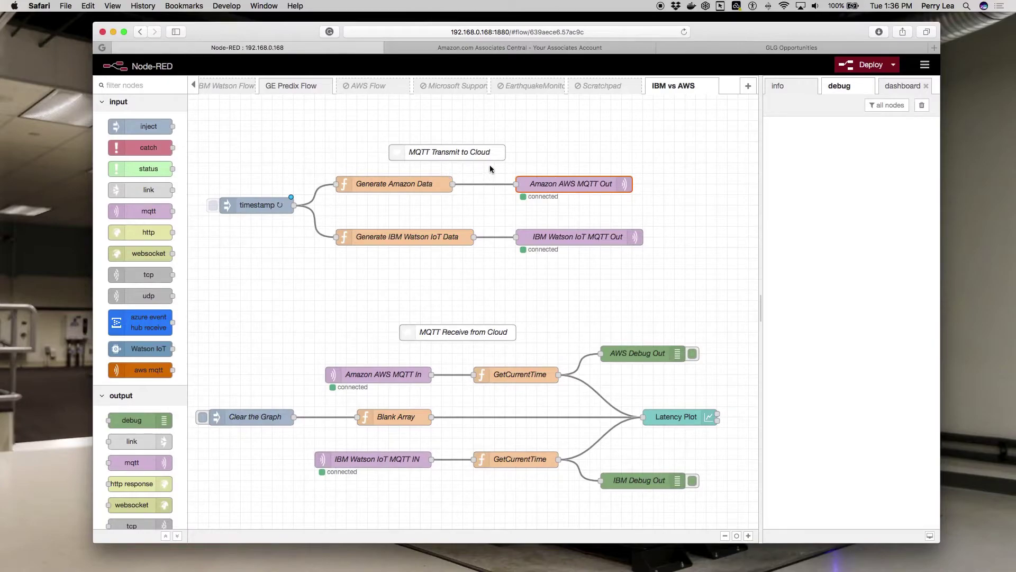
Step: In Node-RED, inspect the code of the Generate Amazon Data and Generate IBM Watson IoT Data function nodes, focusing on topic and payload
double_click(394, 185)
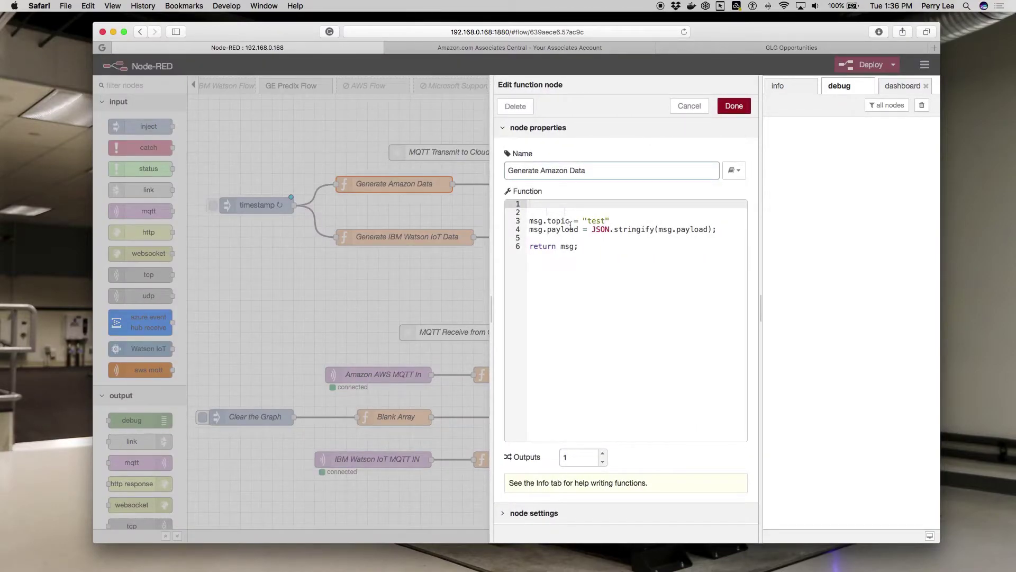
left_click(688, 107)
double_click(442, 243)
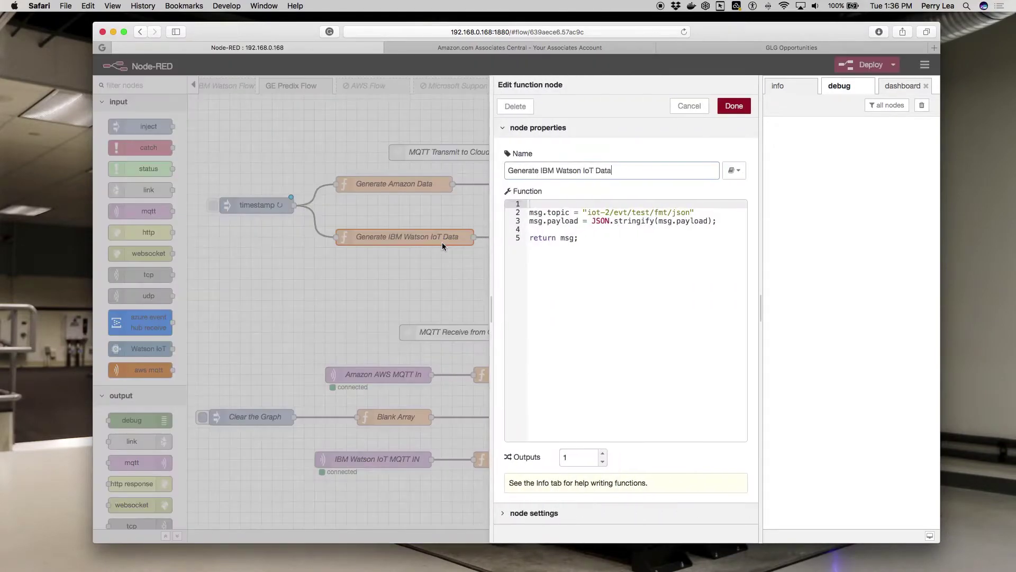
left_click_drag(689, 212, 587, 214)
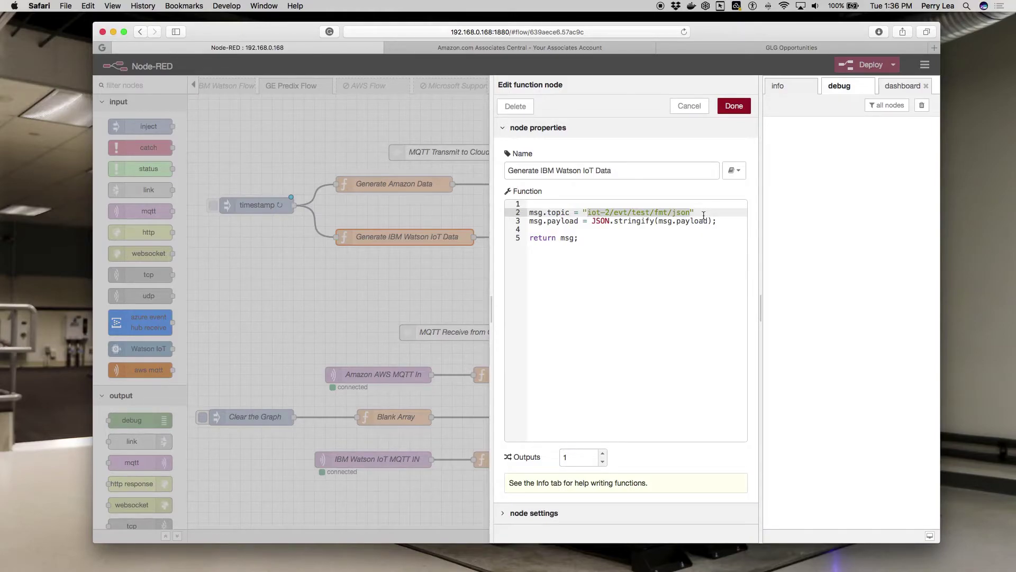
left_click(636, 247)
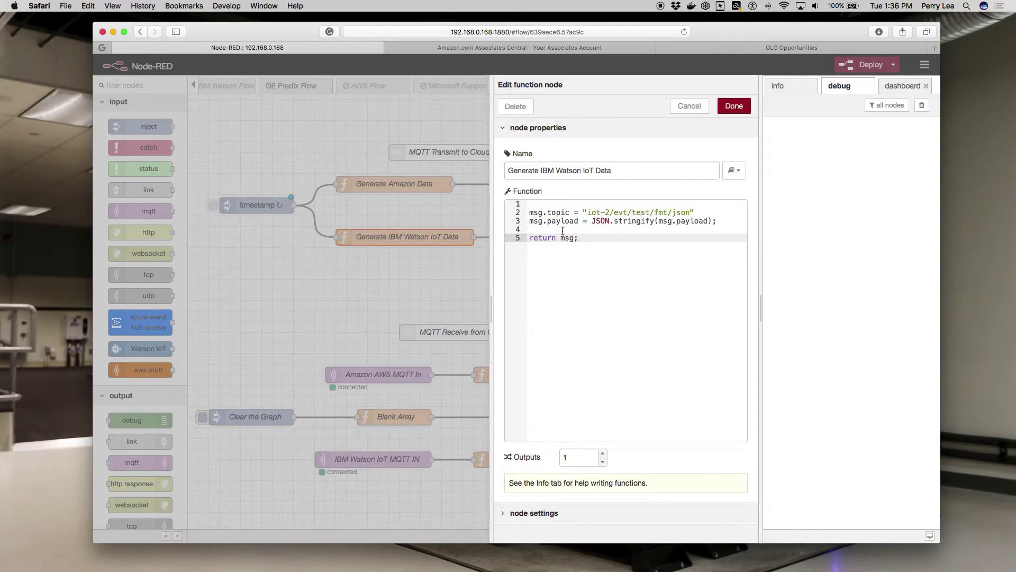
double_click(603, 221)
left_click_drag(606, 223, 655, 223)
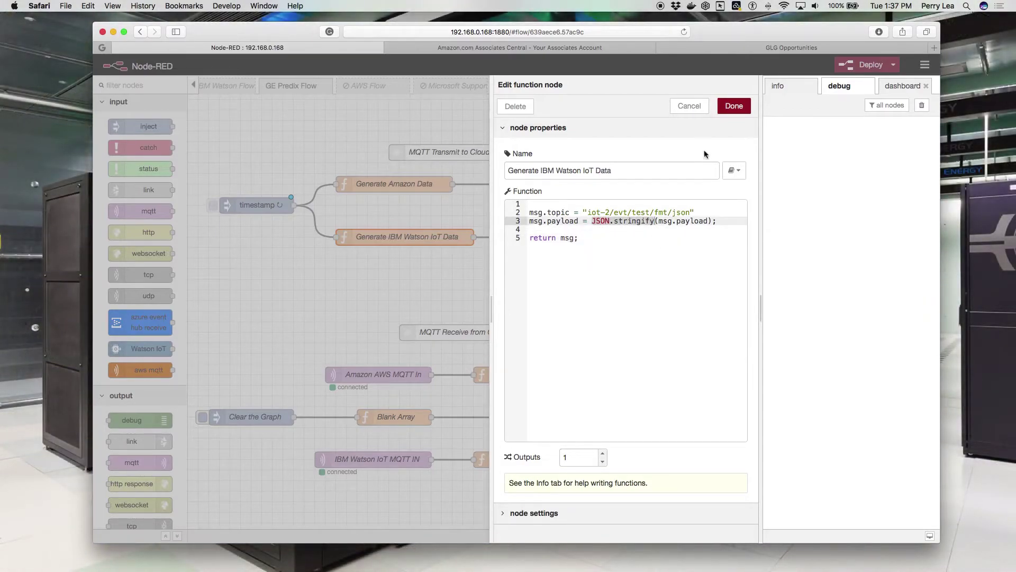
left_click(690, 105)
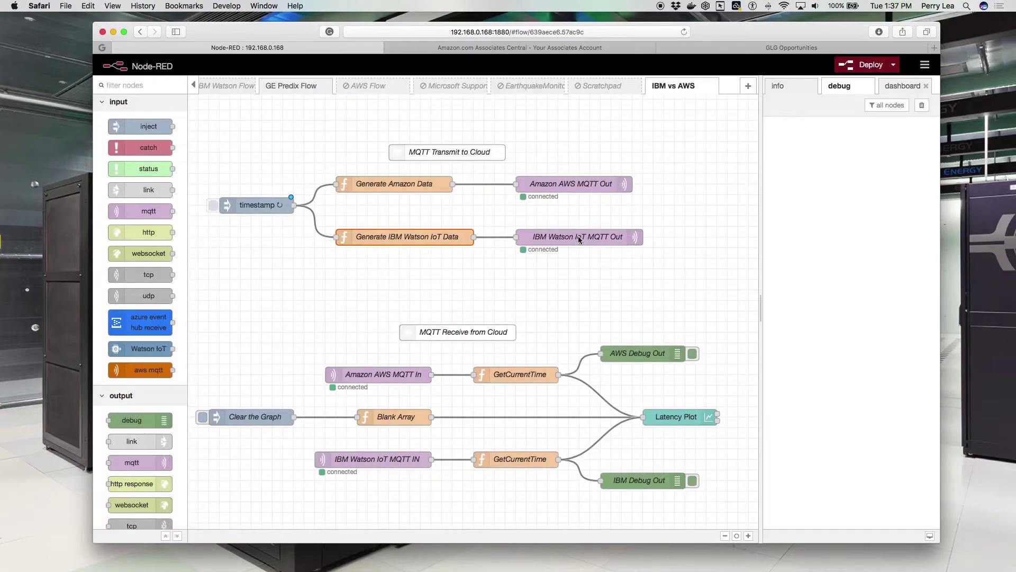
Step: Open the broker settings of the IBM Watson IoT MQTT Out node and compare the server address's organization ID with the Watson dashboard
double_click(578, 236)
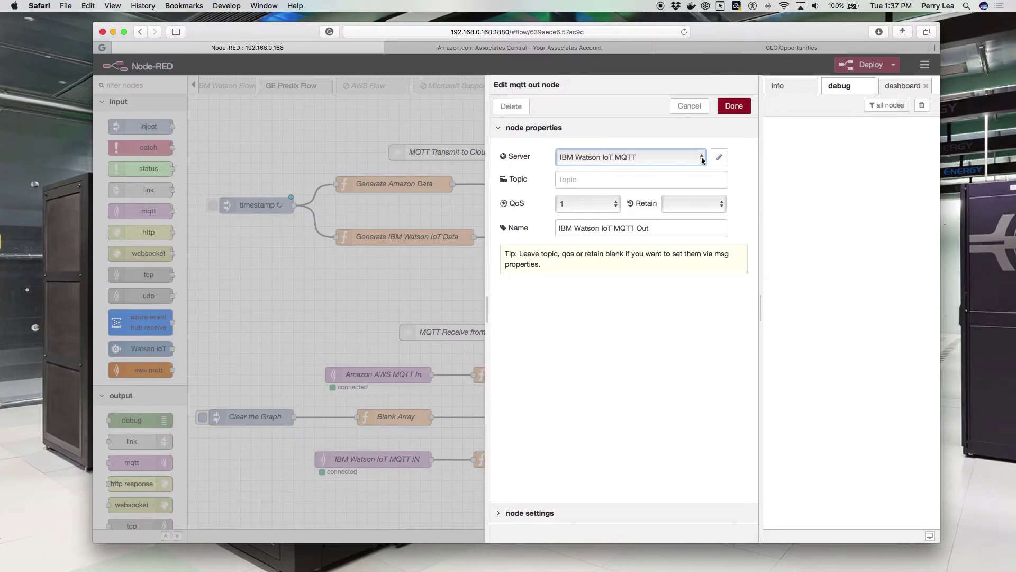
left_click(718, 157)
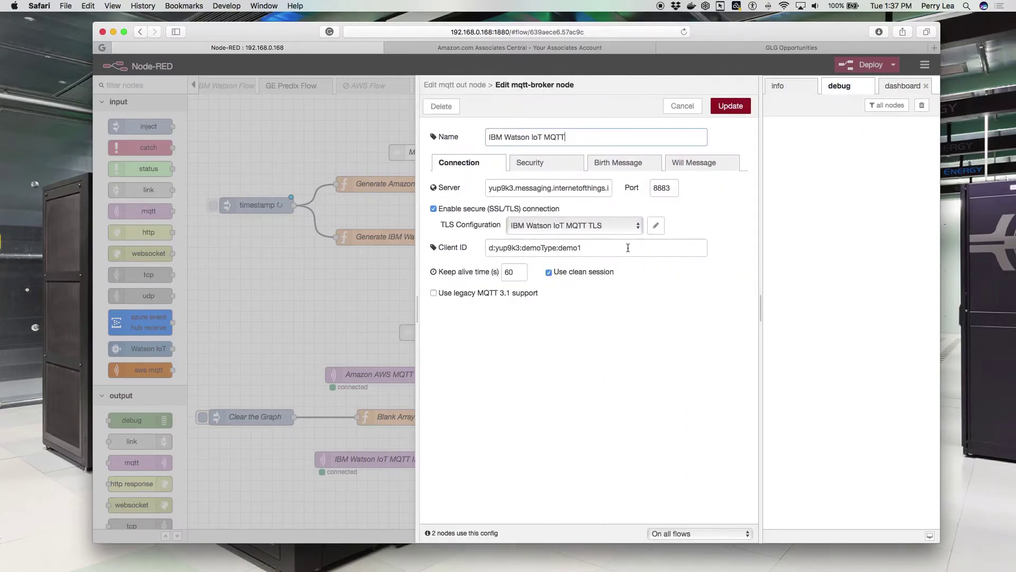
left_click_drag(506, 188, 459, 190)
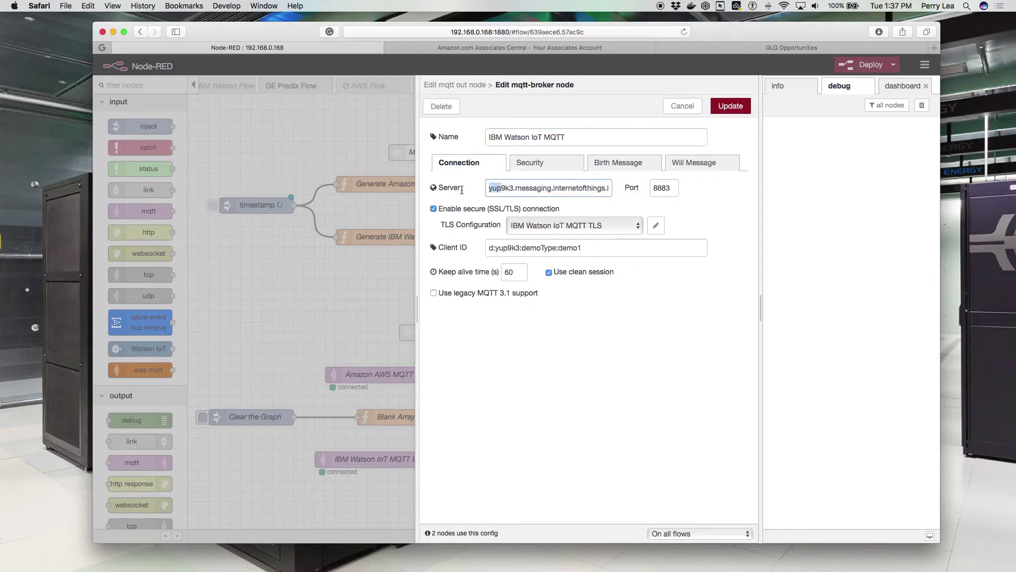
double_click(510, 189)
left_click_drag(712, 30, 665, 227)
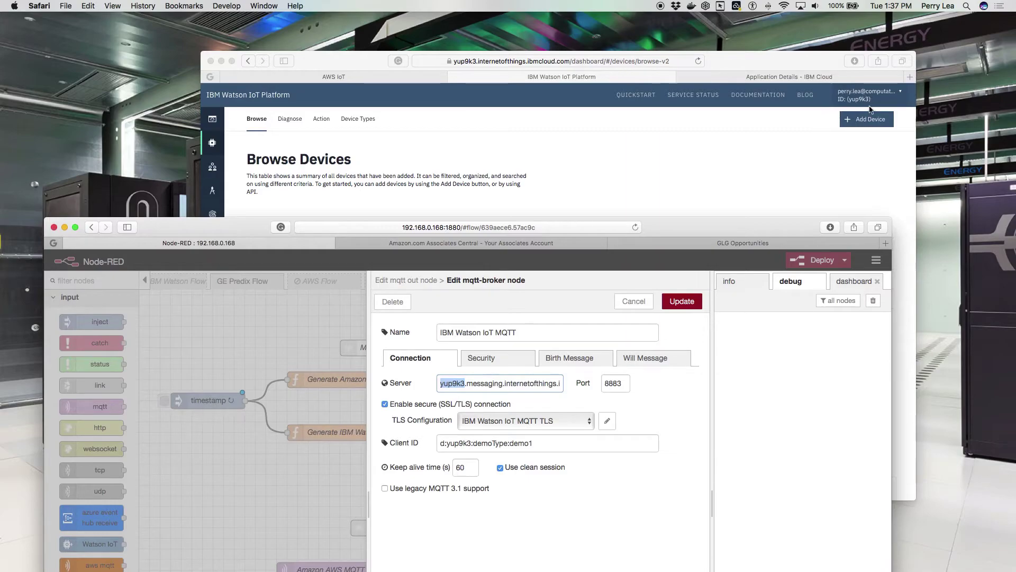
left_click_drag(544, 227, 598, 49)
left_click_drag(535, 205, 486, 202)
left_click(546, 207)
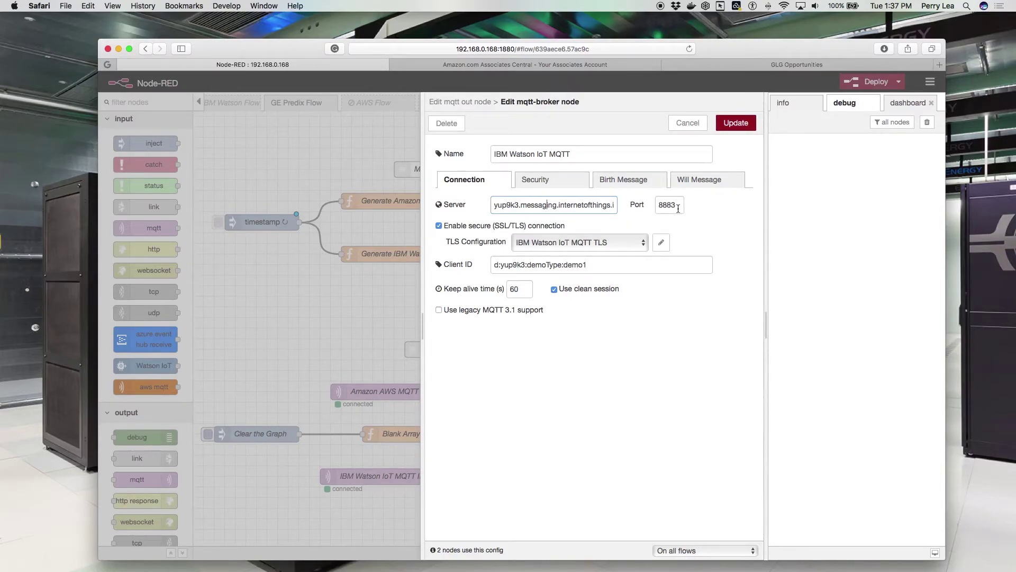
Step: Check the broker's secure SSL/TLS connection option and view the certificate settings of its IBM Watson IoT MQTT TLS configuration
left_click(439, 227)
left_click(439, 228)
left_click(660, 242)
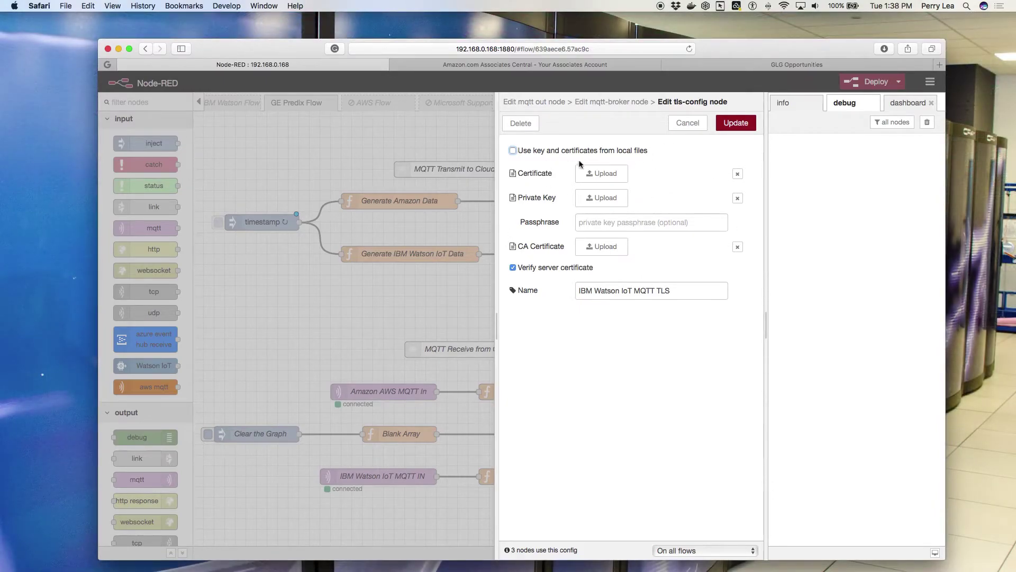
left_click(730, 122)
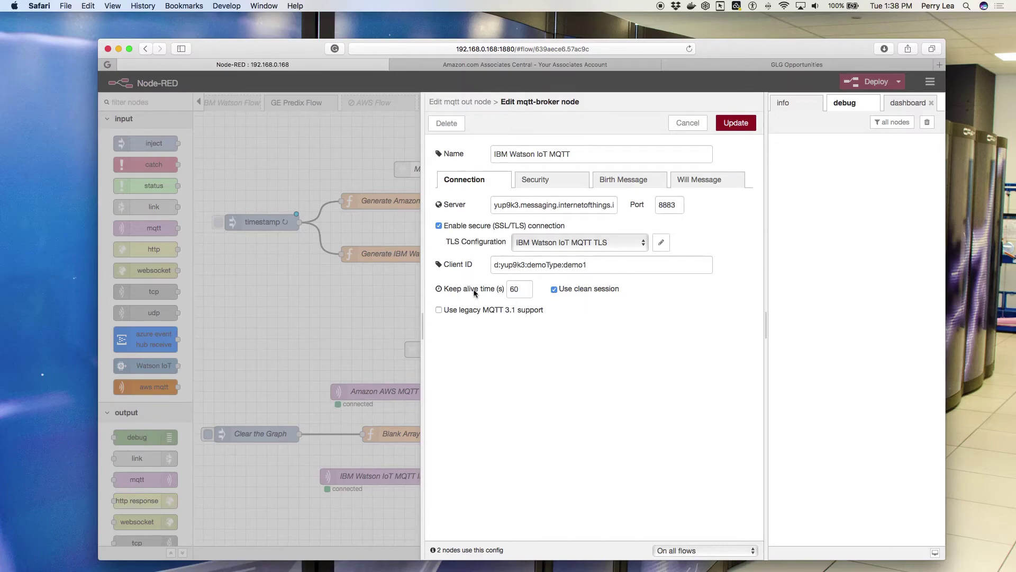
Step: Examine the parts of the broker's Client ID: the device prefix, organization ID, device type and device ID
left_click(586, 270)
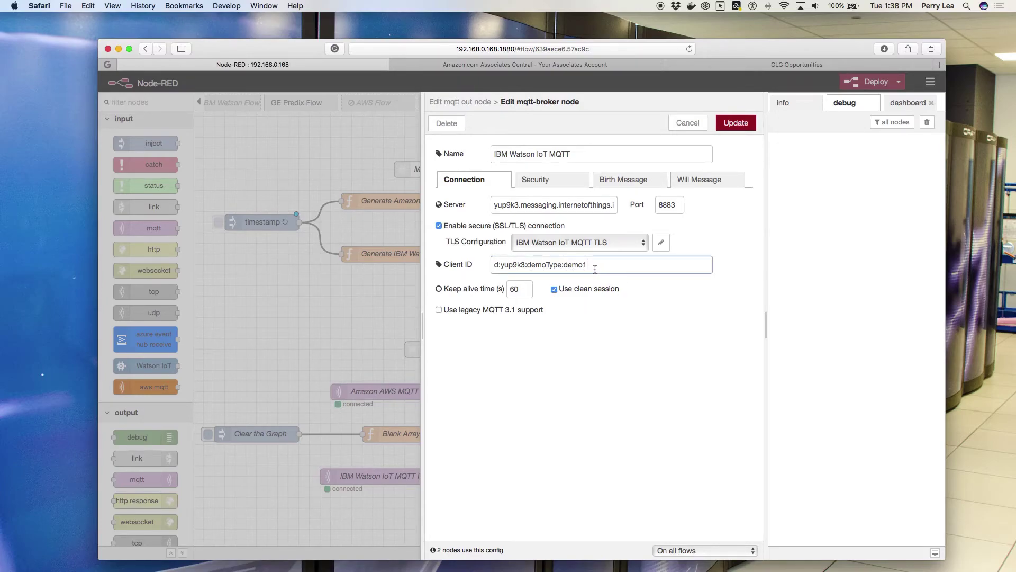
left_click_drag(495, 268, 591, 266)
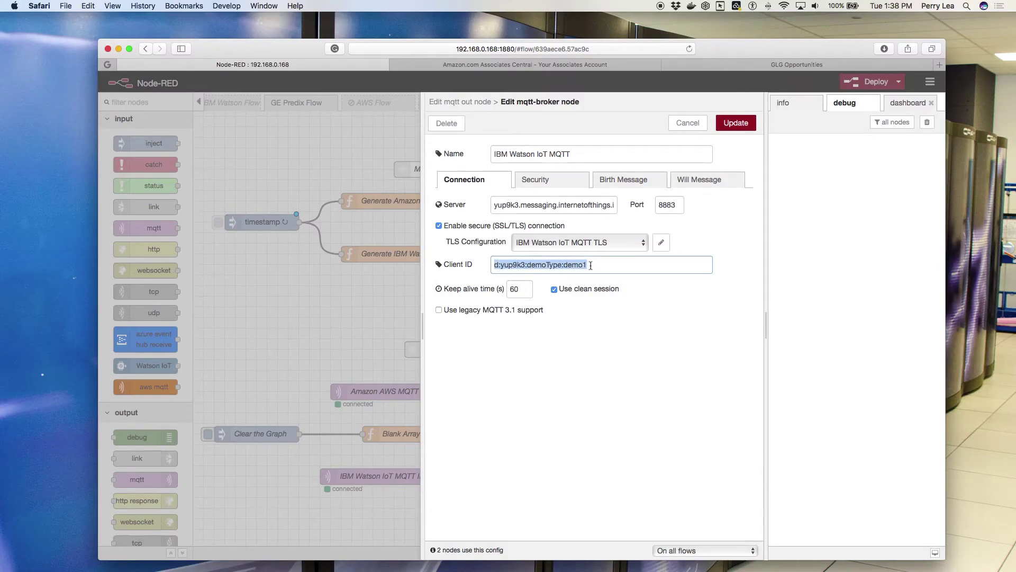
double_click(513, 267)
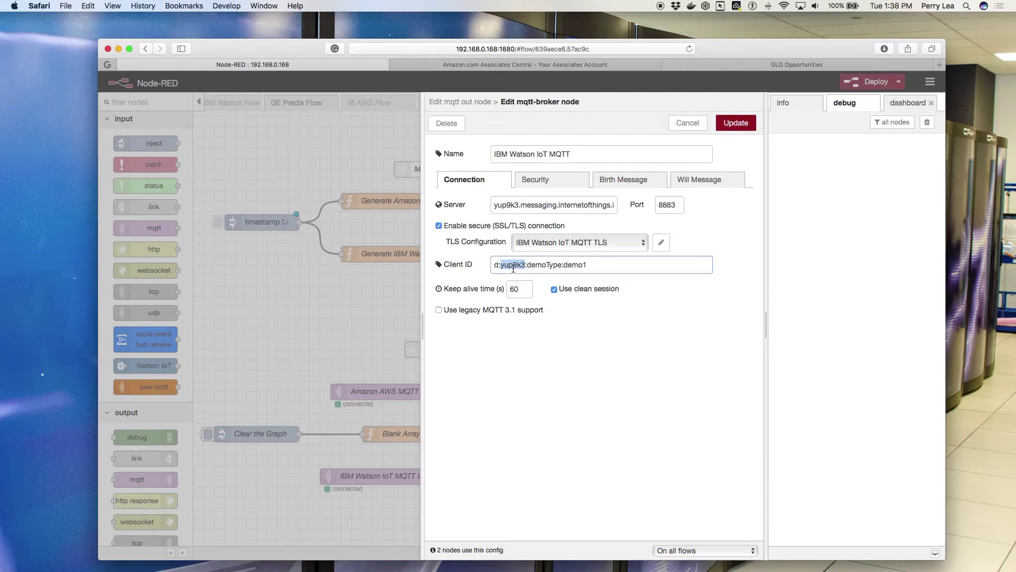
double_click(544, 267)
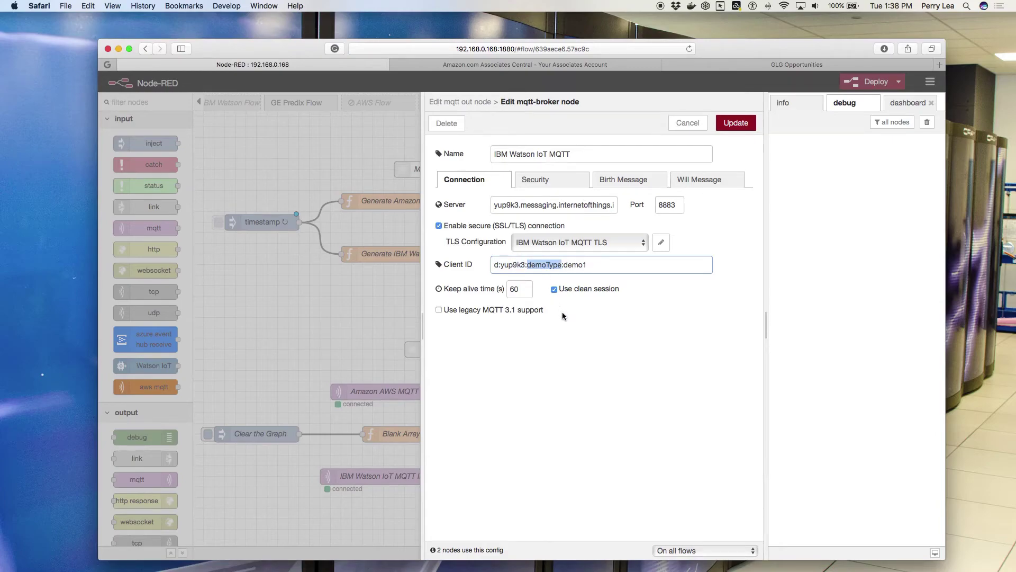
double_click(575, 265)
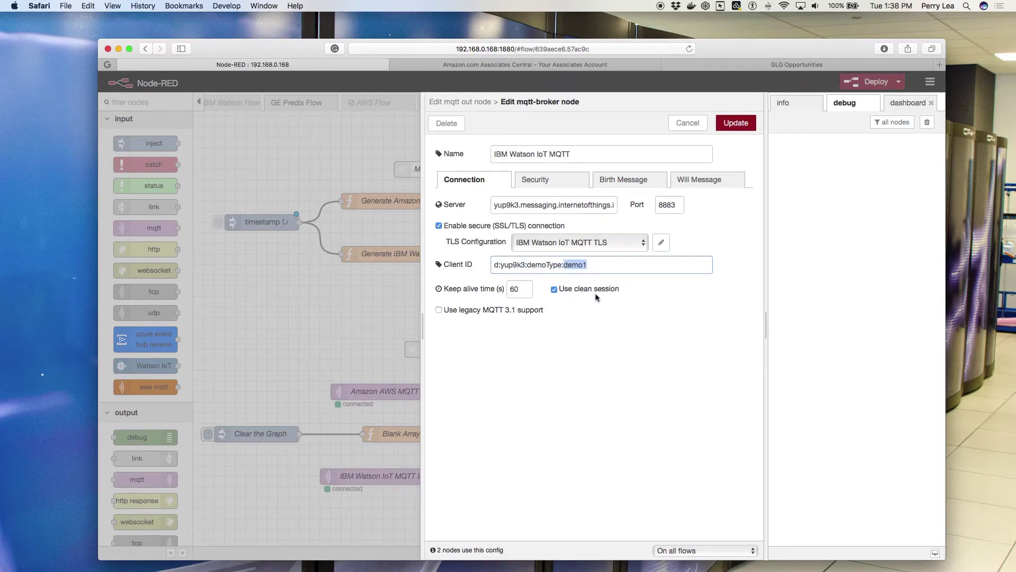
Step: Compare the Client ID's device type and device ID with the Watson IoT Platform device list, and return to the Node-RED broker settings
left_click_drag(254, 53, 293, 144)
left_click(393, 163)
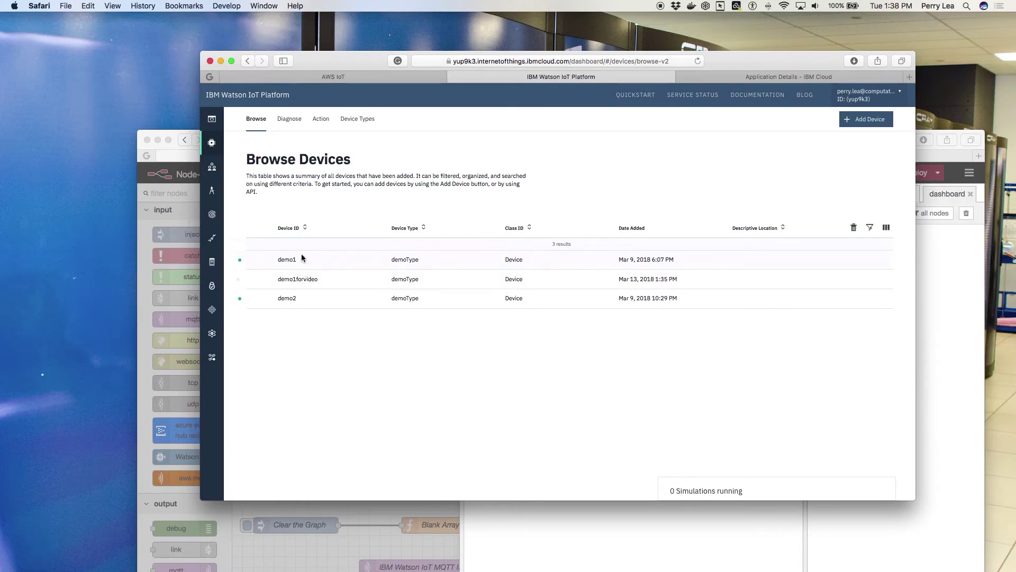
left_click(196, 167)
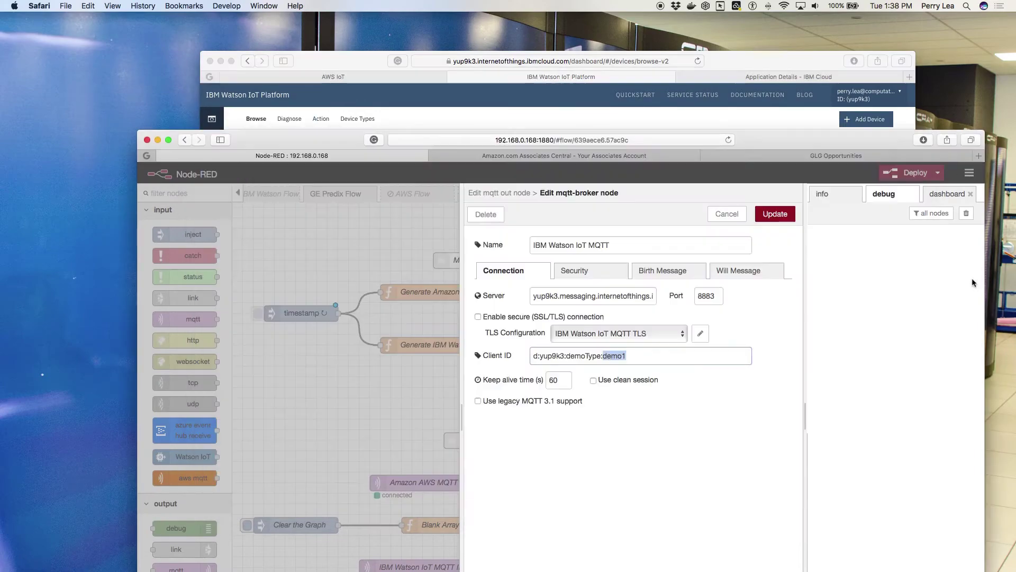
left_click_drag(873, 143, 830, 48)
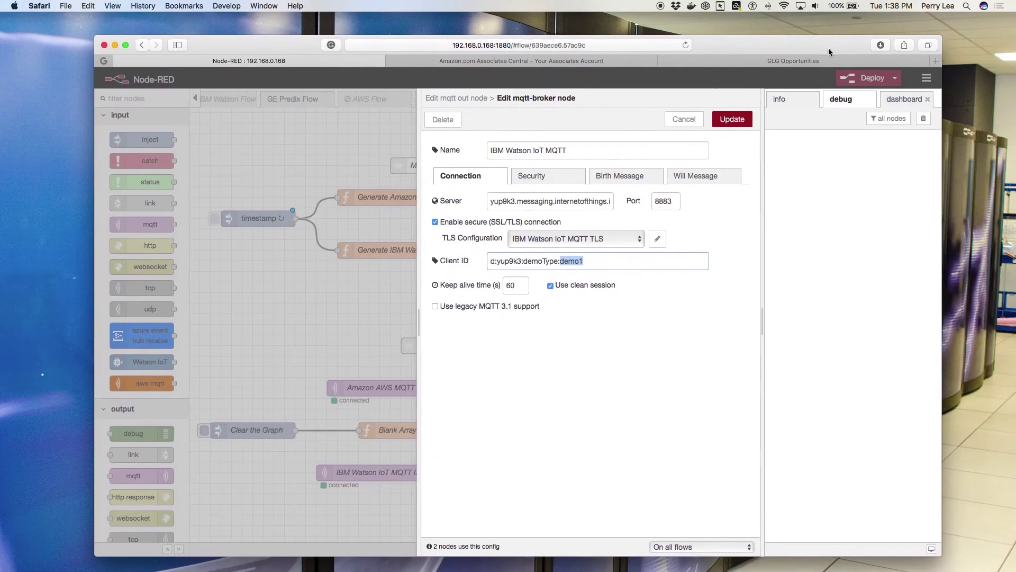
Step: Close the broker and MQTT out node settings without saving changes, and deploy the flows
left_click(688, 121)
left_click(688, 121)
left_click(862, 78)
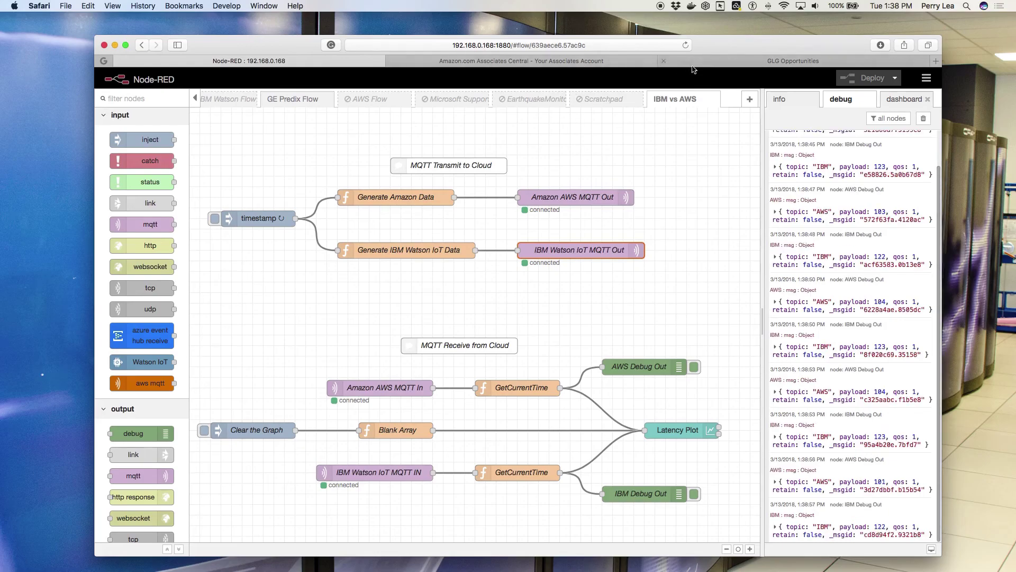
left_click_drag(754, 52, 751, 37)
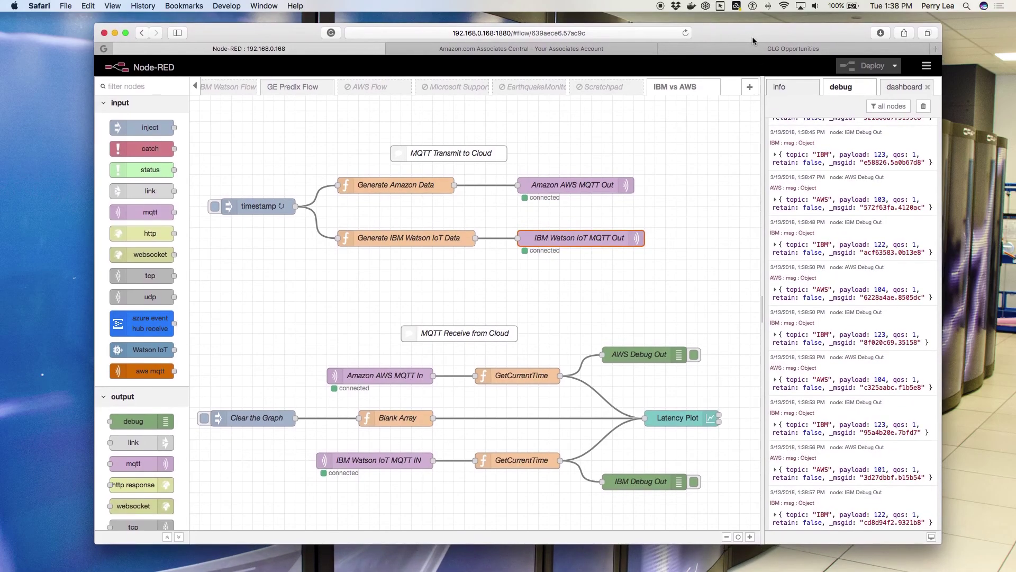